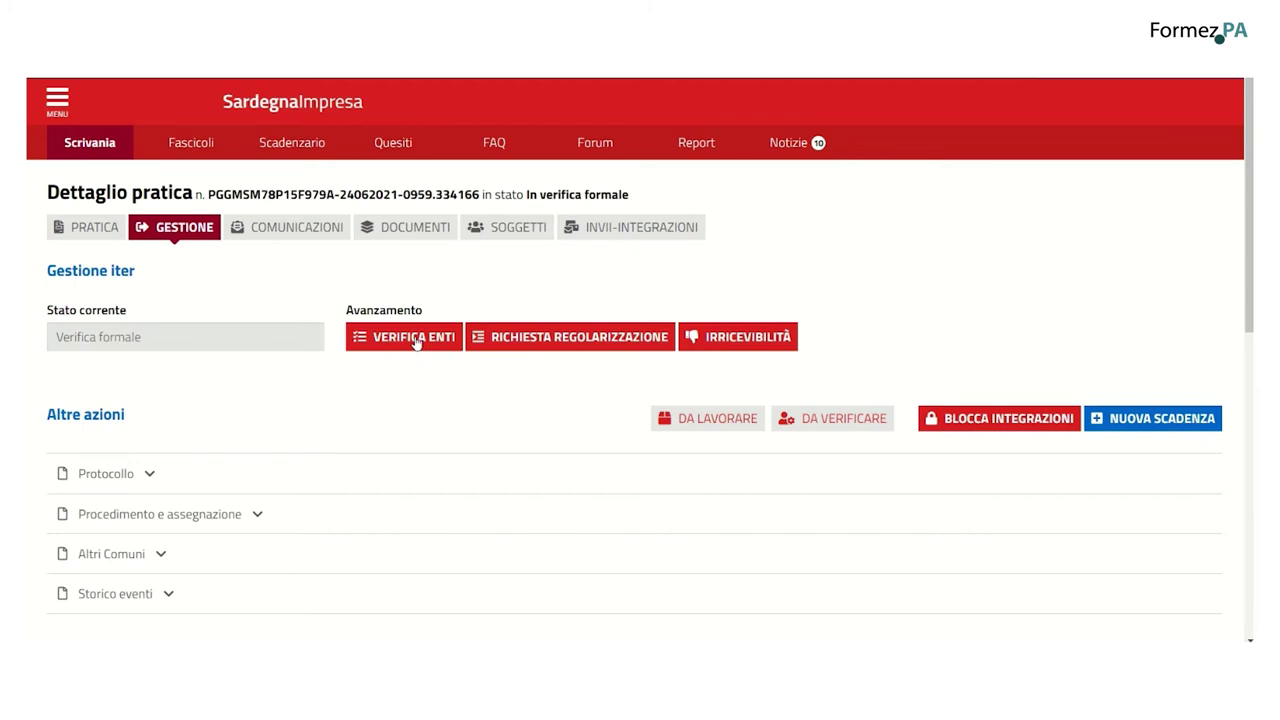
Review the communication form for the Richiesta Regolarizzazione advancement and leave it without sending anything
left_click(557, 338)
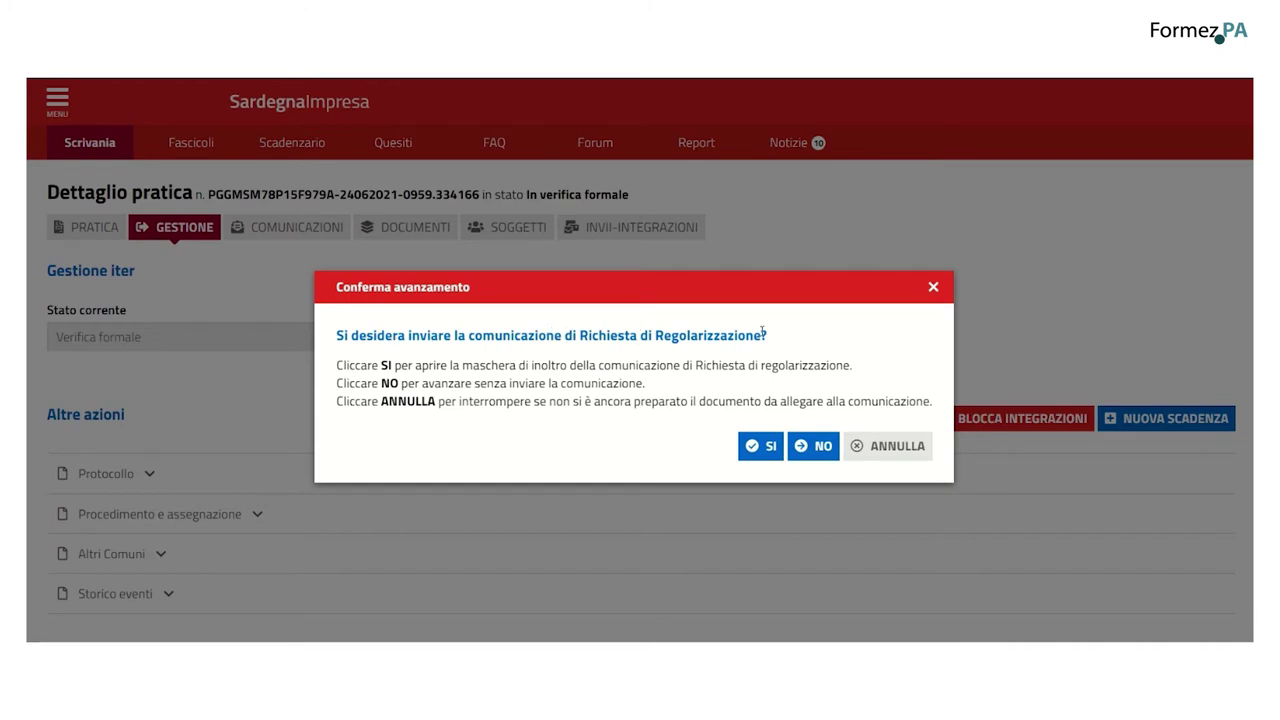
left_click(758, 450)
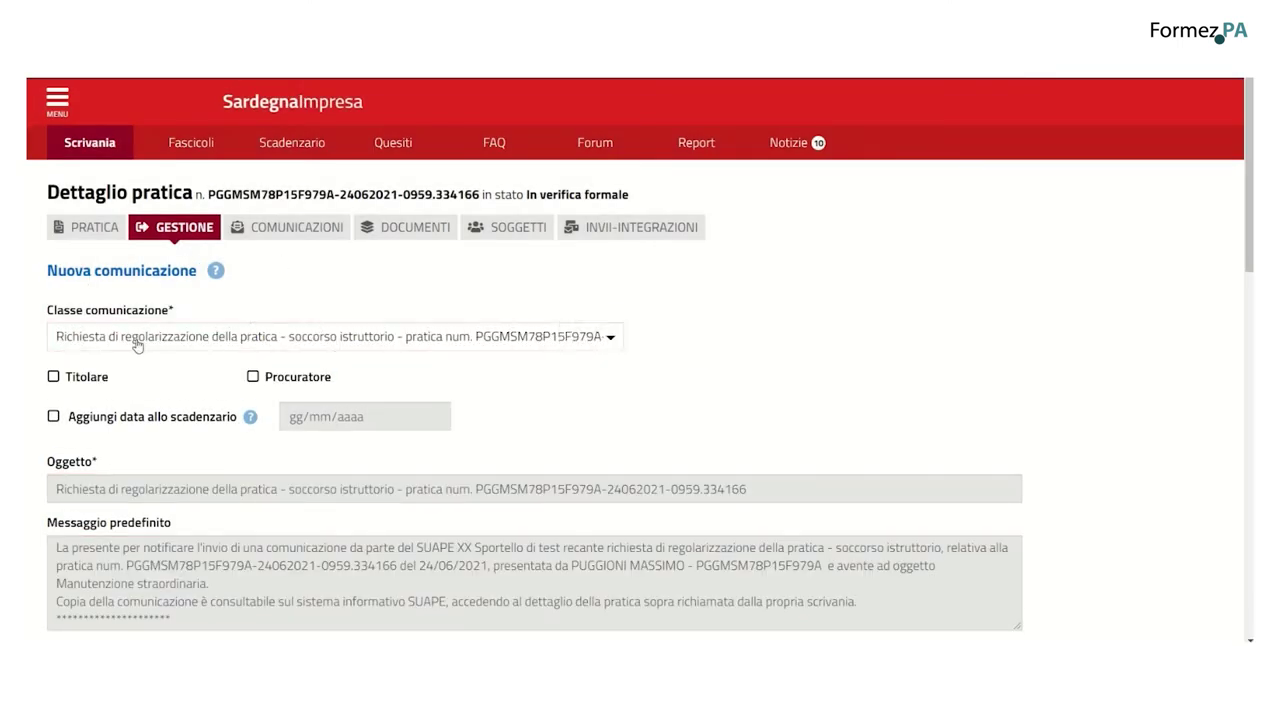
scroll(513, 387, "down", 1)
scroll(513, 387, "down", 5)
left_click(1184, 564)
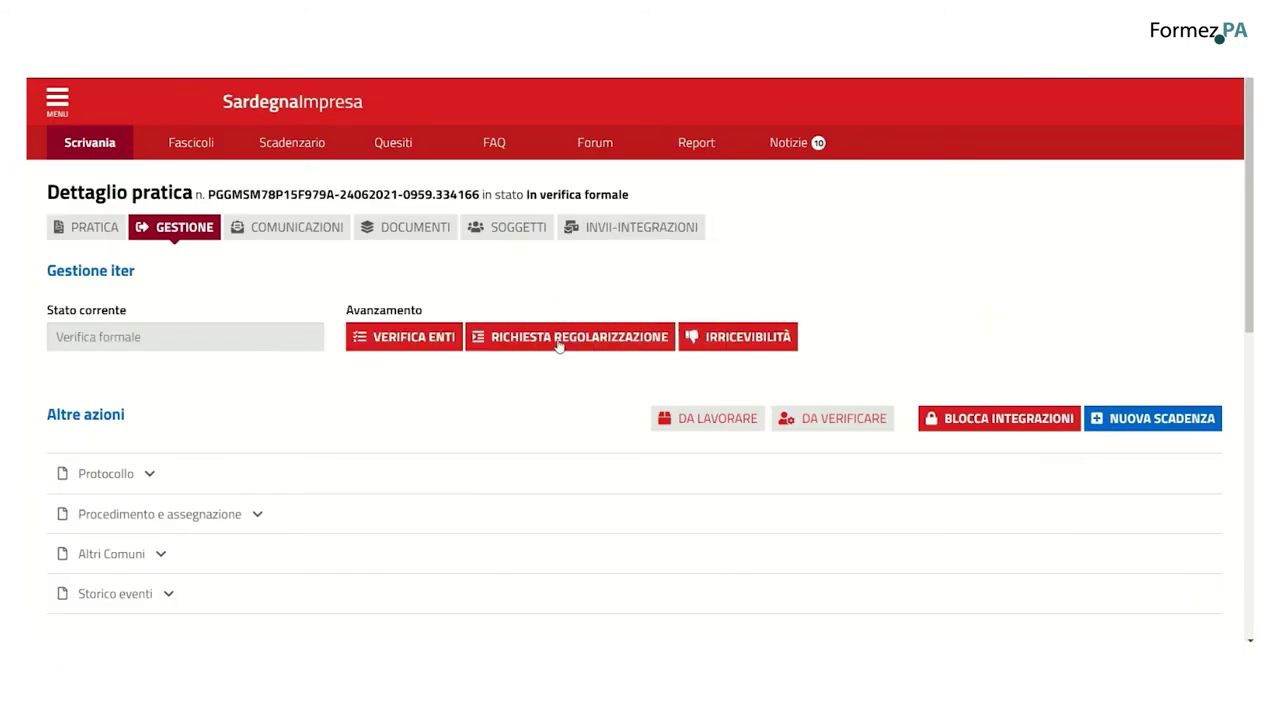
Advance the application with Richiesta Regolarizzazione without sending the communication, and check its new status
left_click(560, 337)
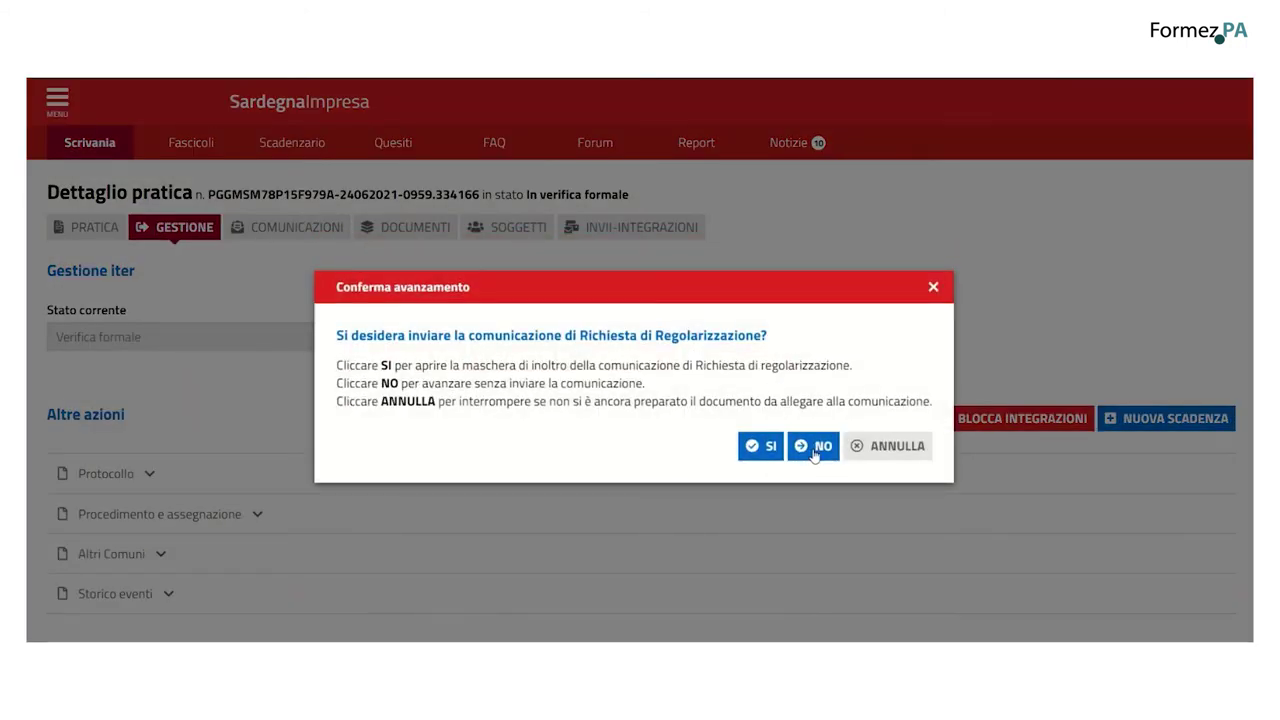
left_click(815, 448)
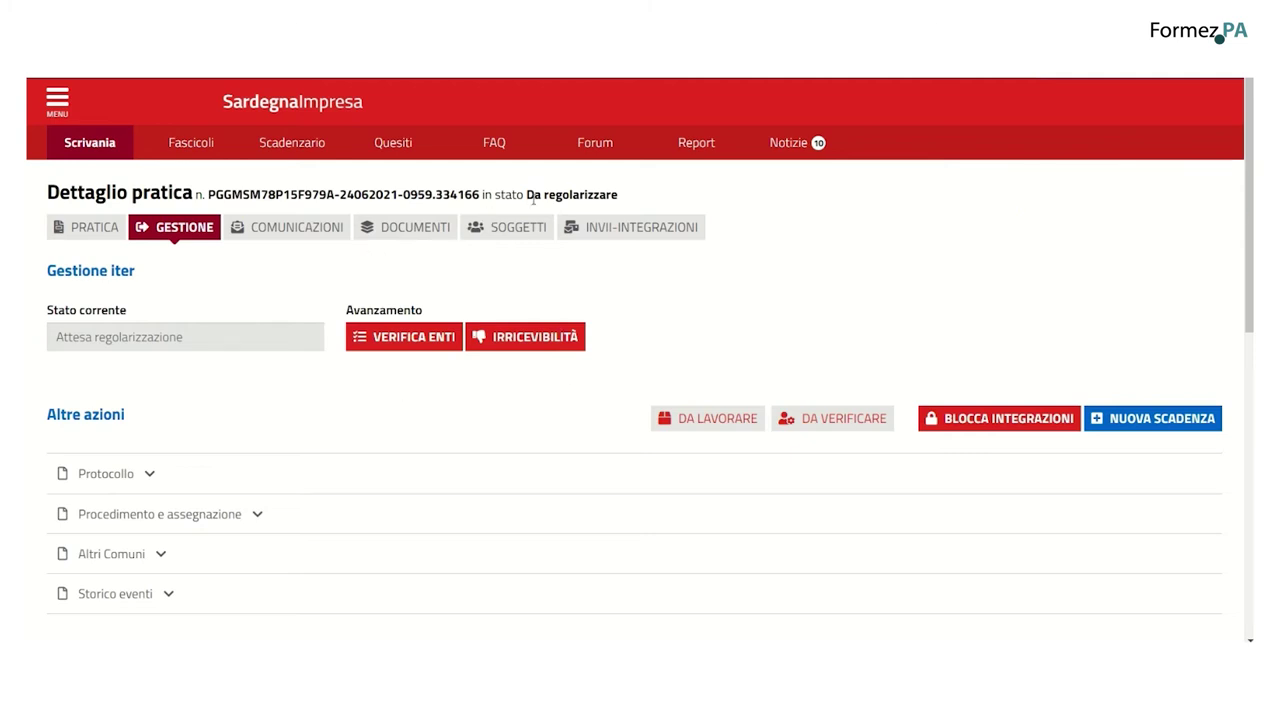
left_click_drag(525, 194, 630, 197)
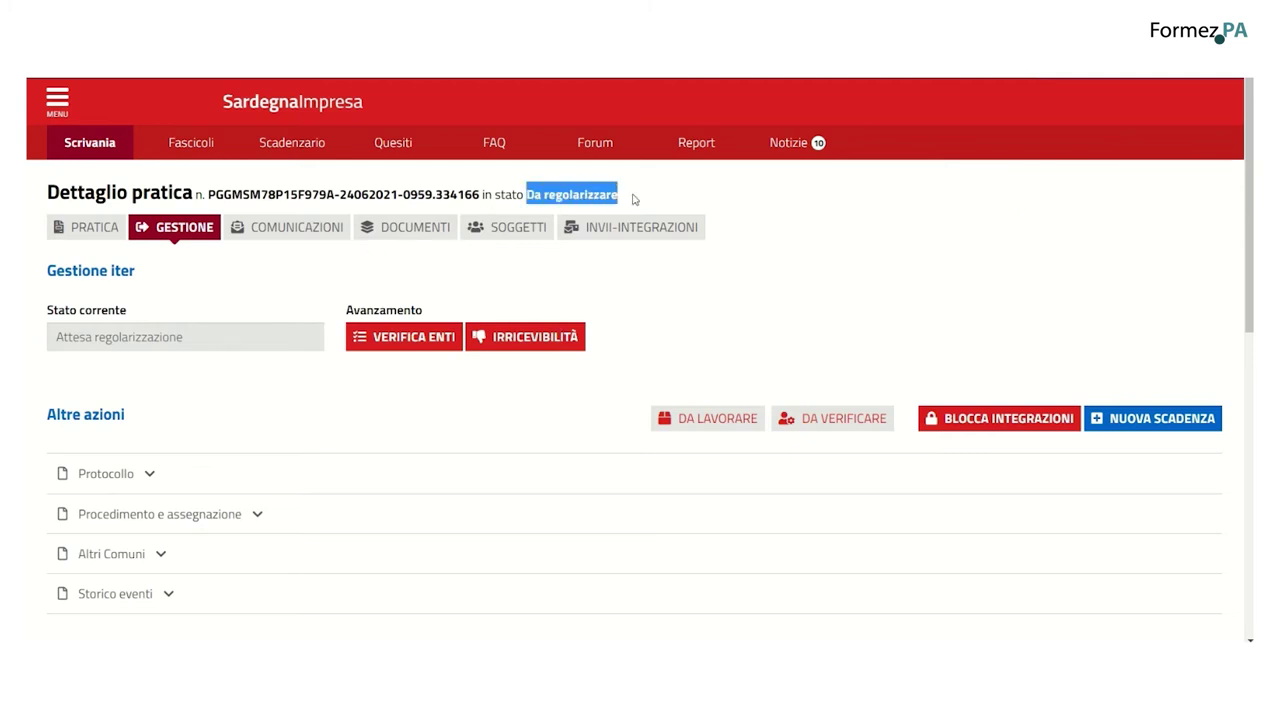
left_click(618, 195)
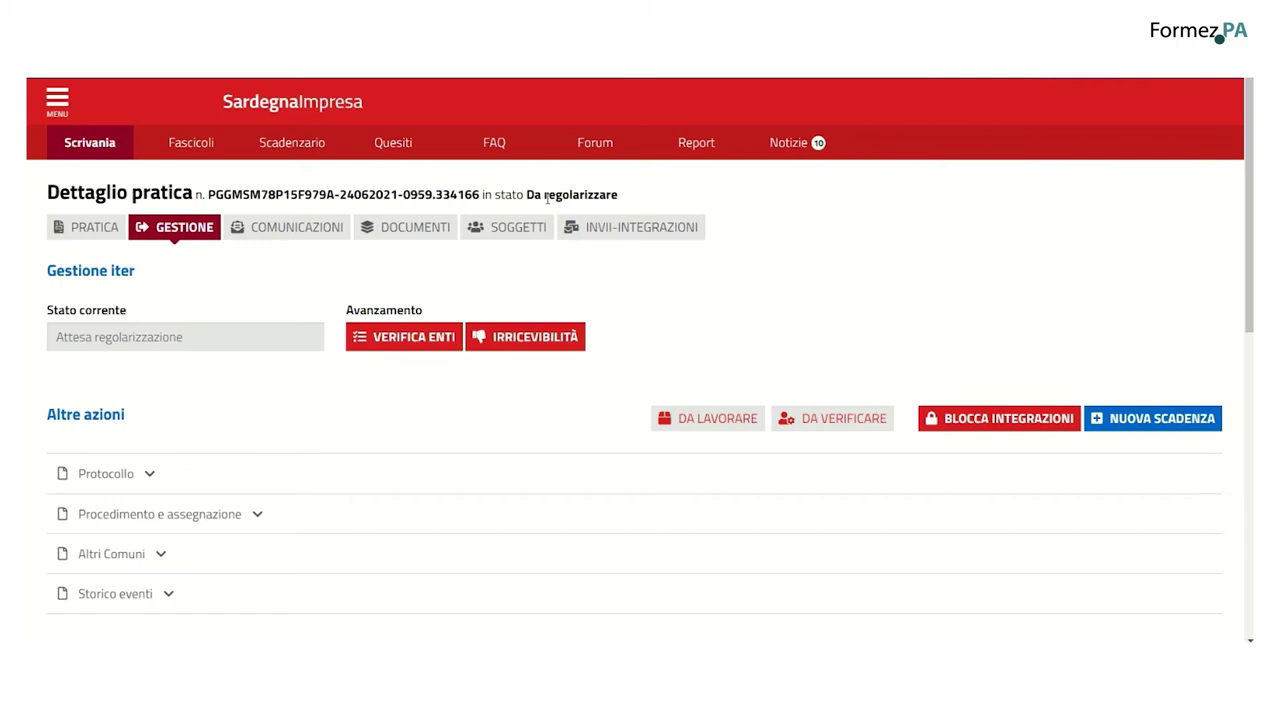
Examine the endoprocedures available for Verifica Enti with and without the Solo consigliati filter, and close without associating any
left_click(399, 340)
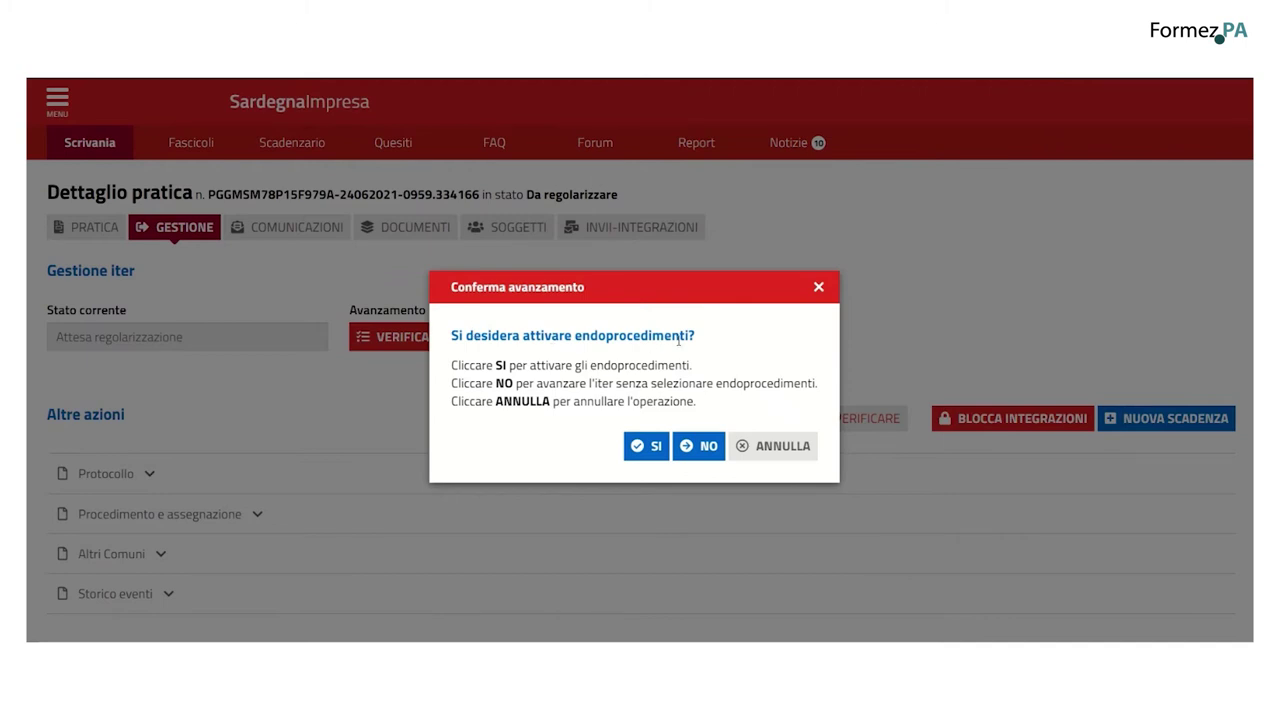
left_click(647, 447)
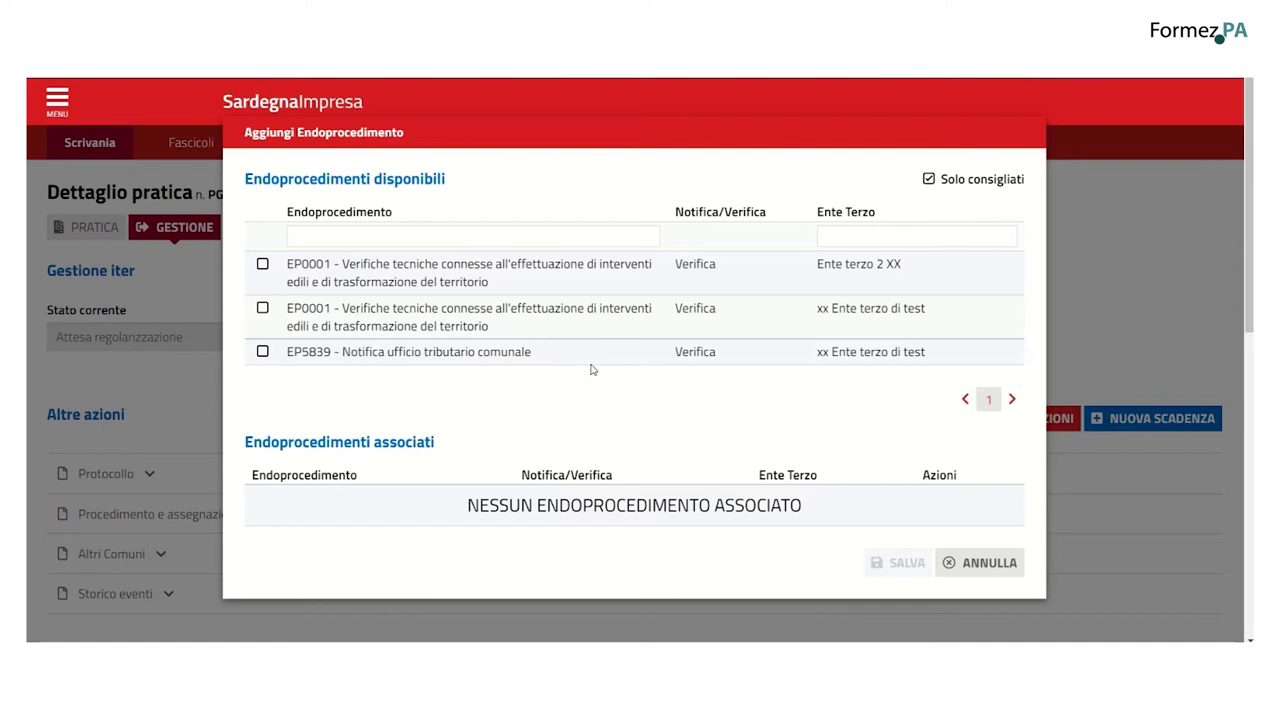
left_click(929, 180)
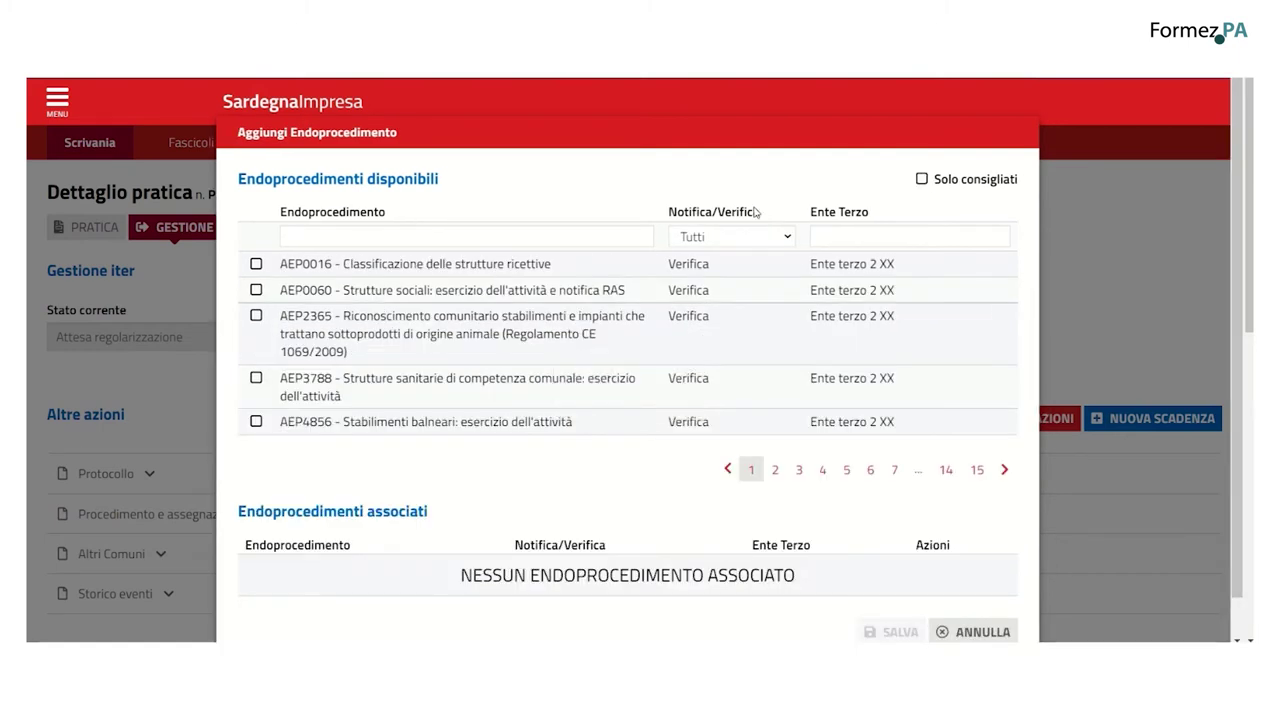
left_click(922, 180)
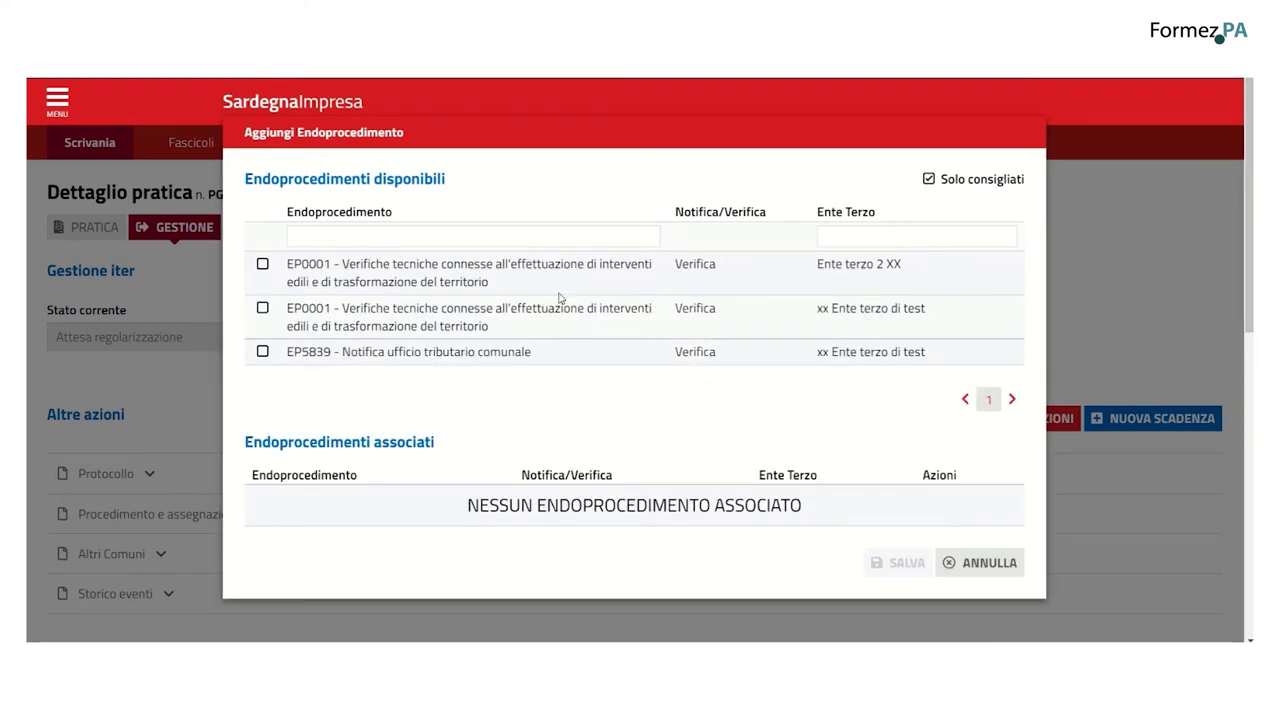
left_click(981, 568)
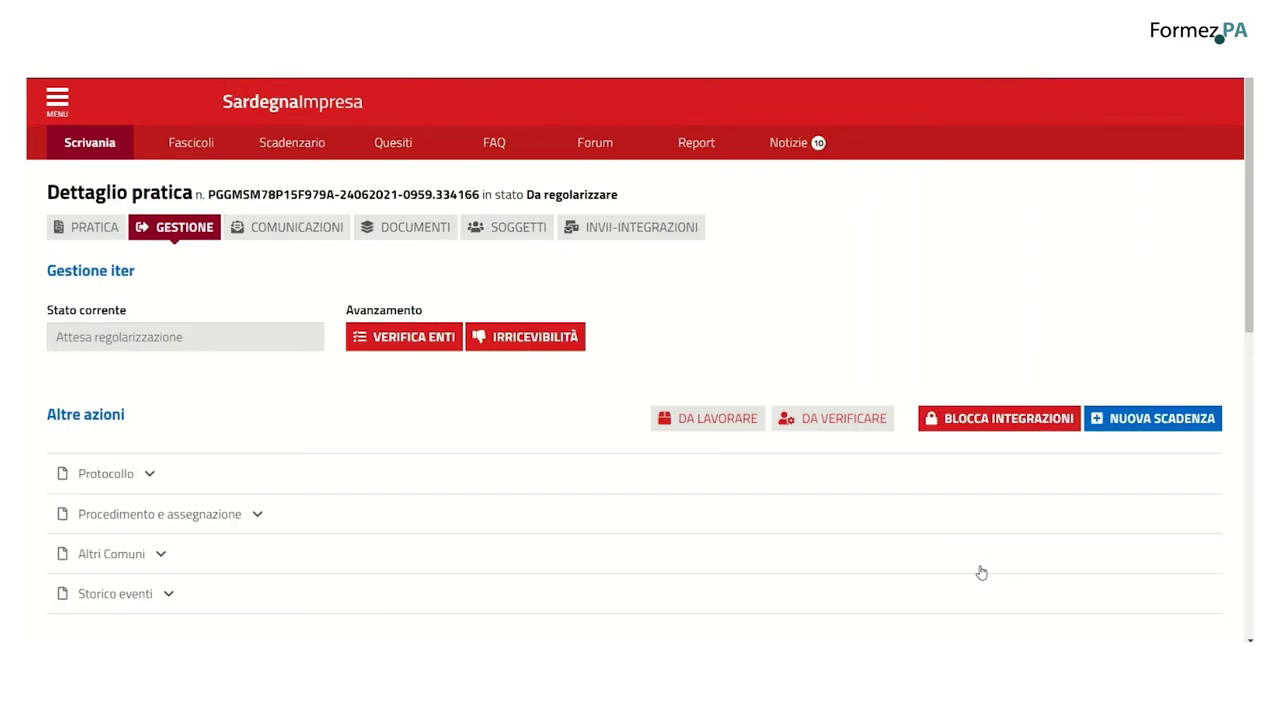
View the PDF of the F13 form listed among the Moduli of the application
left_click(86, 229)
scroll(125, 303, "down", 3)
left_click(122, 326)
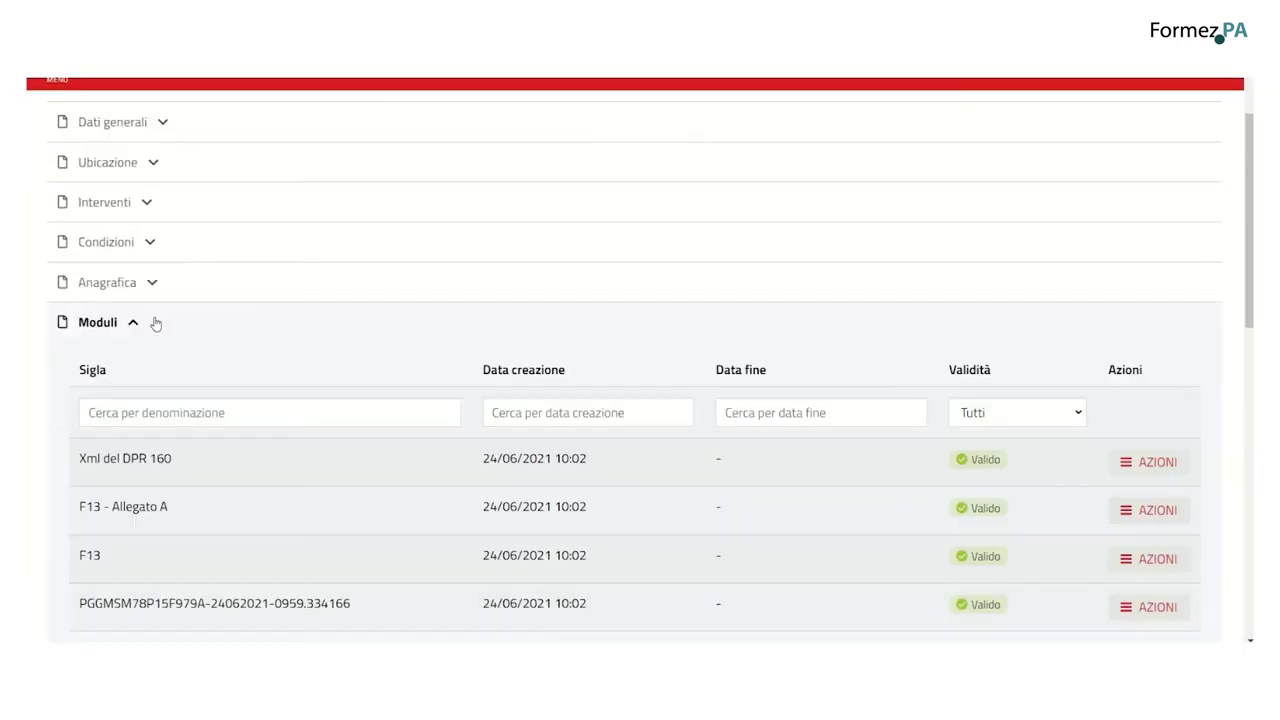
scroll(290, 310, "down", 3)
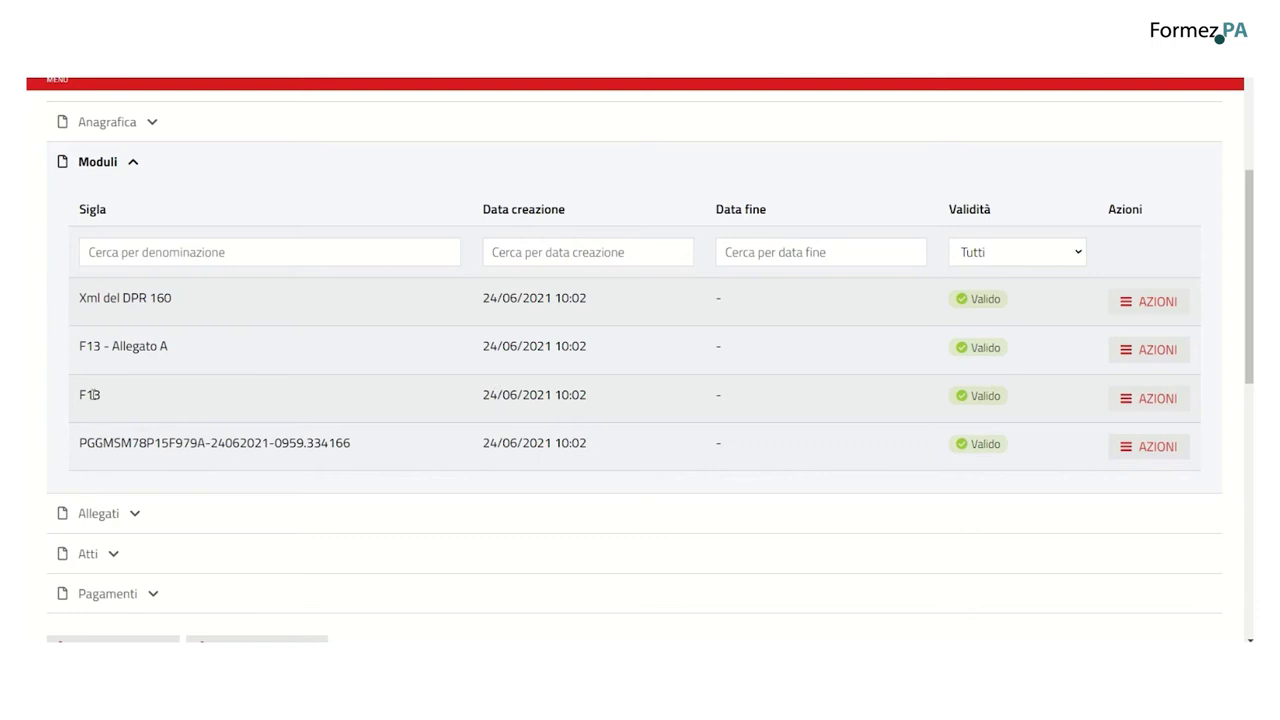
left_click(1163, 398)
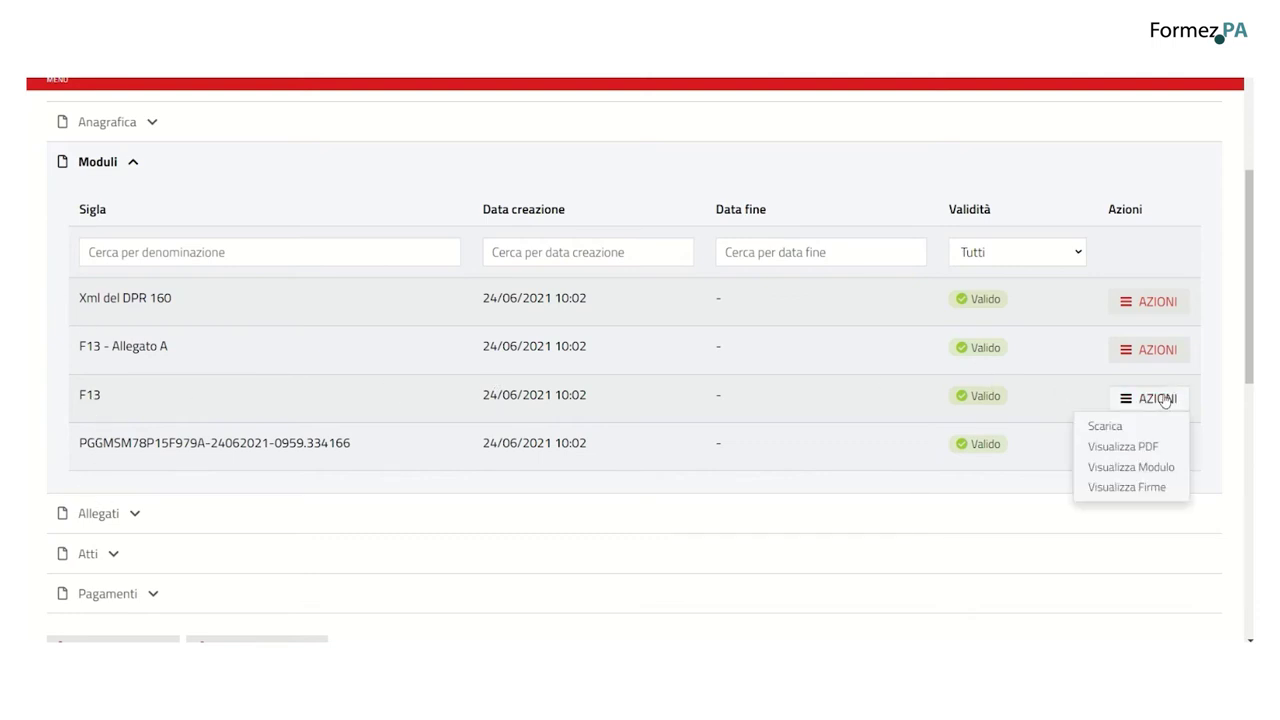
left_click(1147, 447)
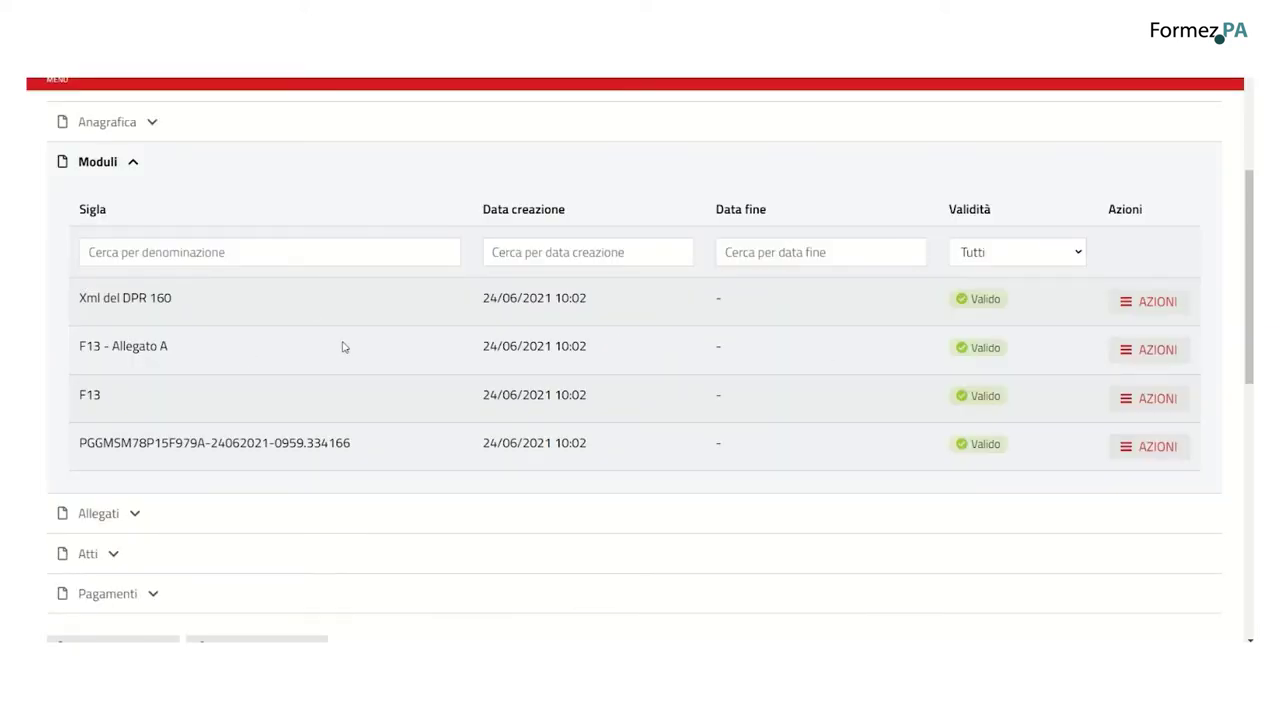
View the PDF of the F13 - Allegato A form to read which endoprocedures it activates, and close it
left_click(1155, 351)
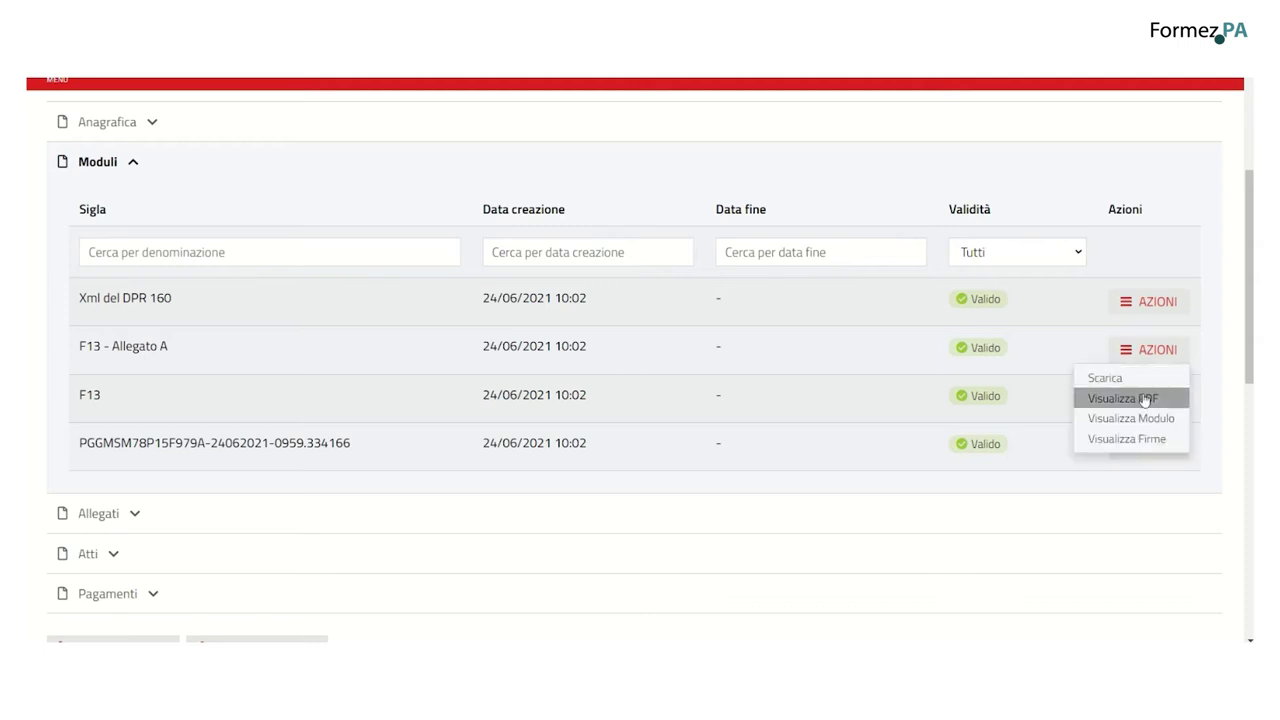
left_click(1146, 397)
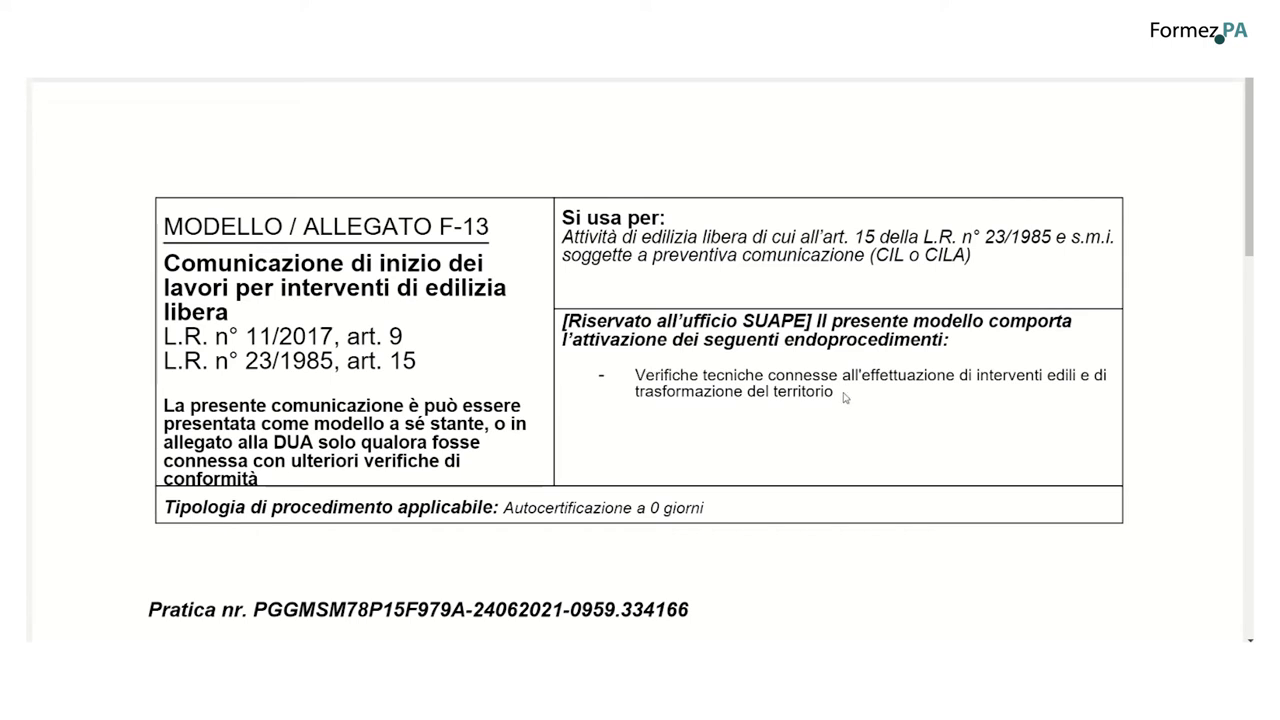
key("ctrl+w")
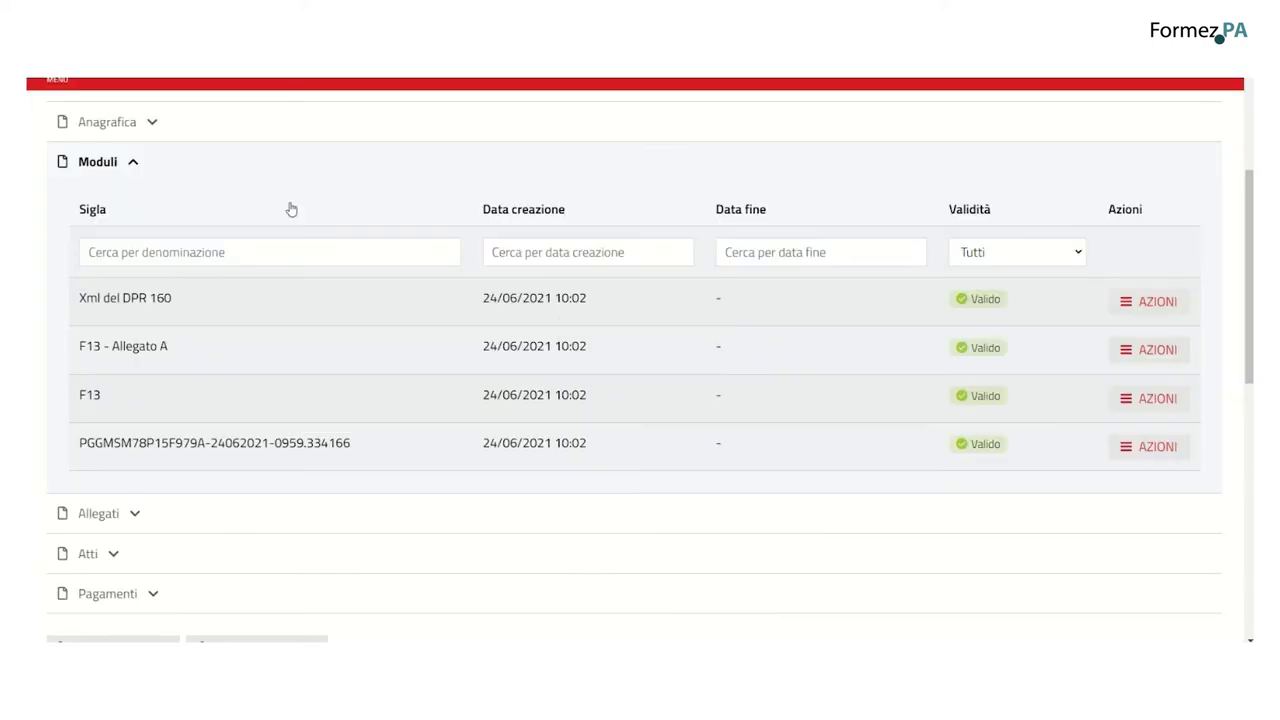
Start the Verifica Enti advancement with endoprocedures and select both EP0001 technical checks and EP5839 - Notifica ufficio tributario comunale
scroll(288, 206, "up", 5)
left_click(185, 155)
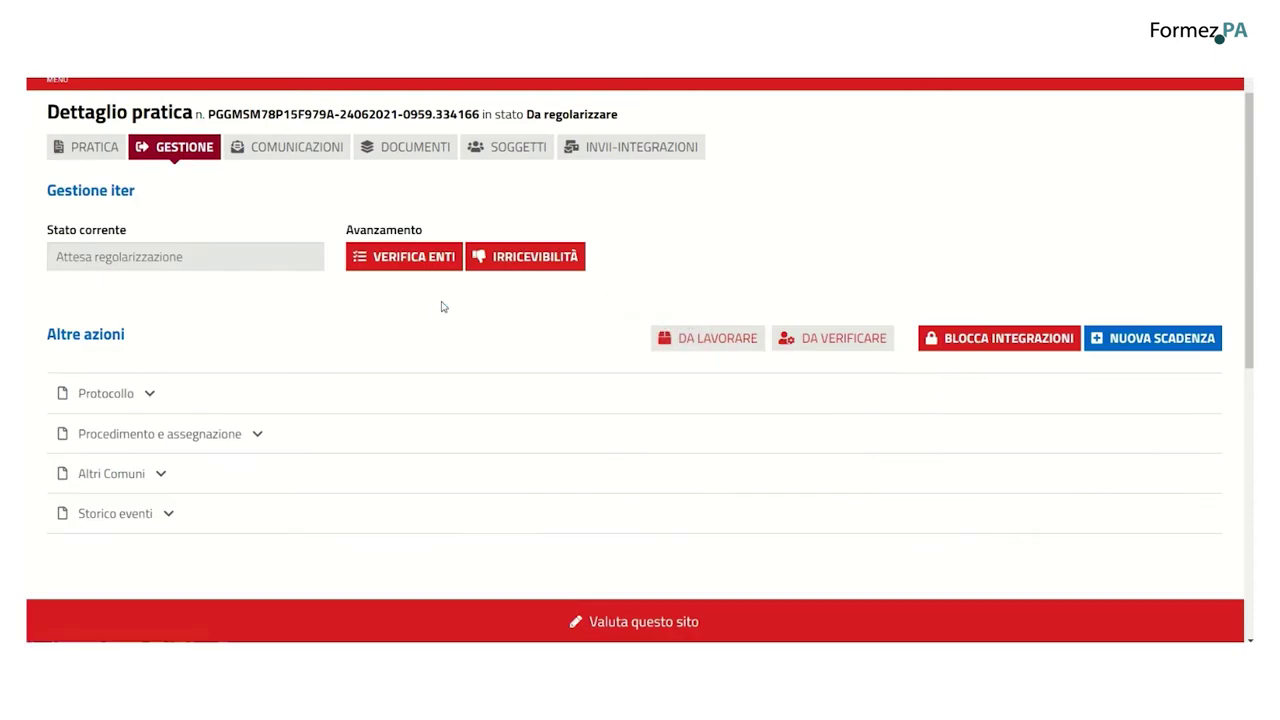
left_click(422, 259)
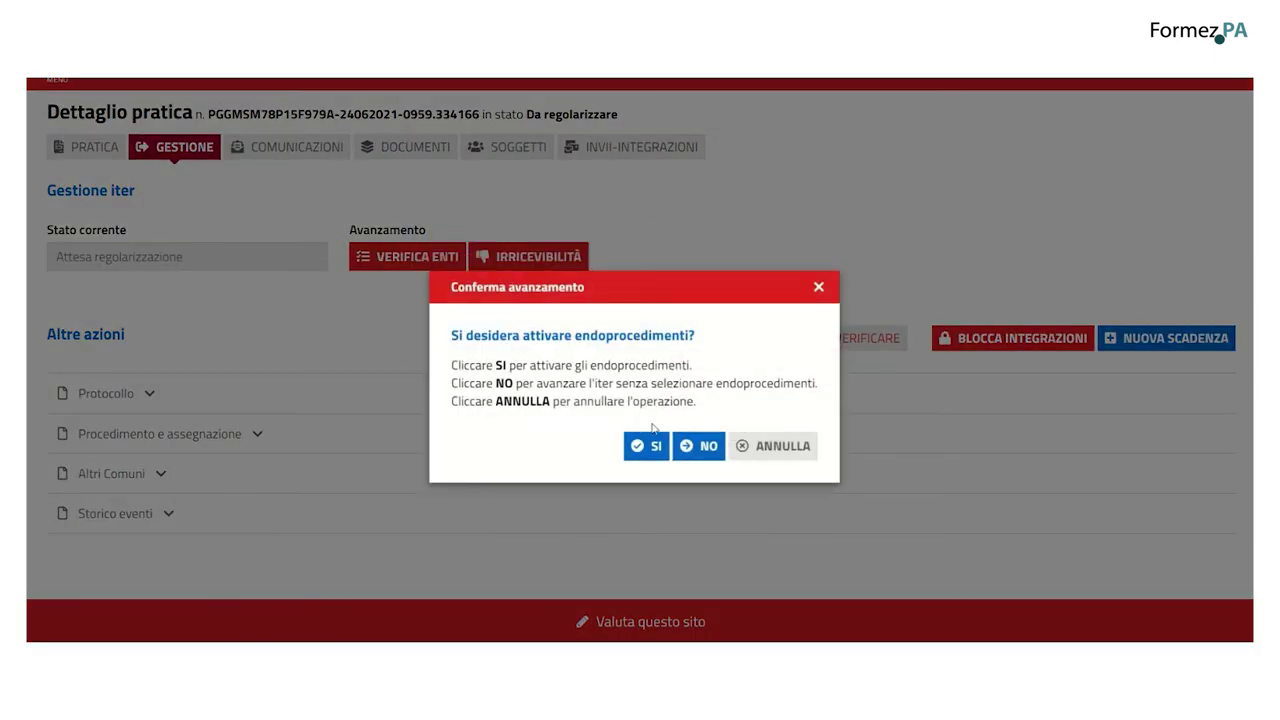
left_click(646, 445)
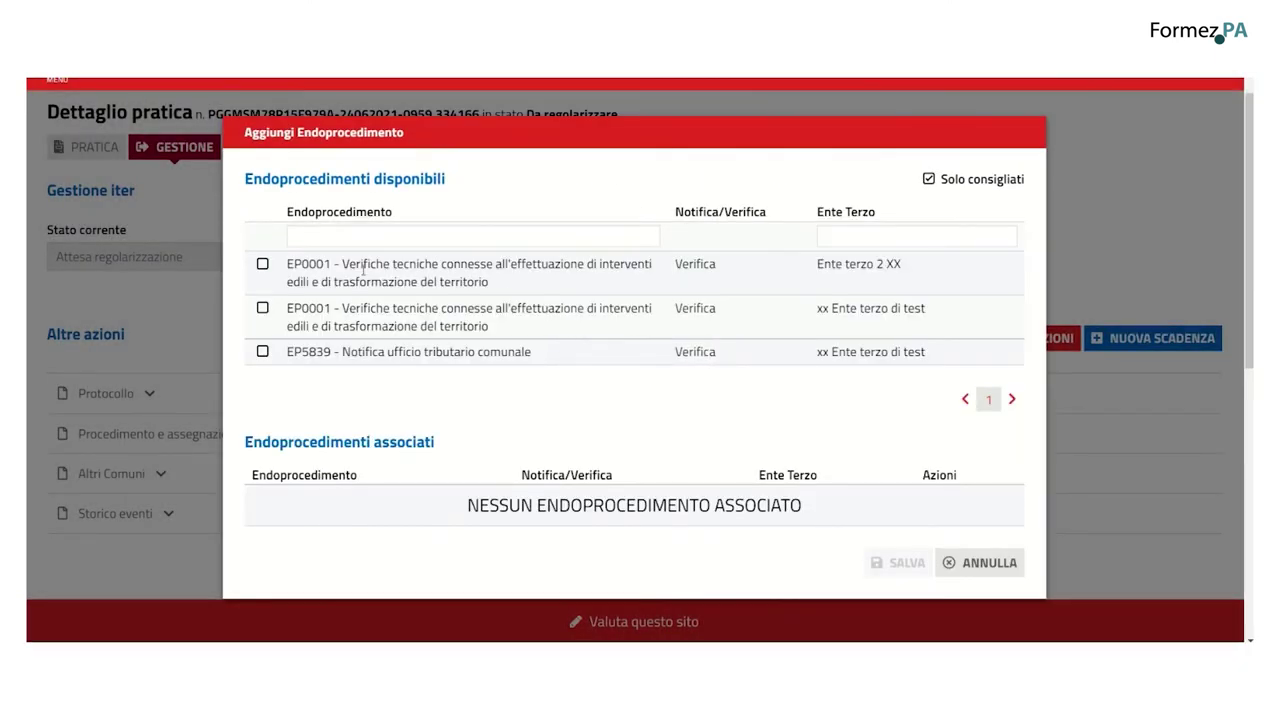
left_click(262, 264)
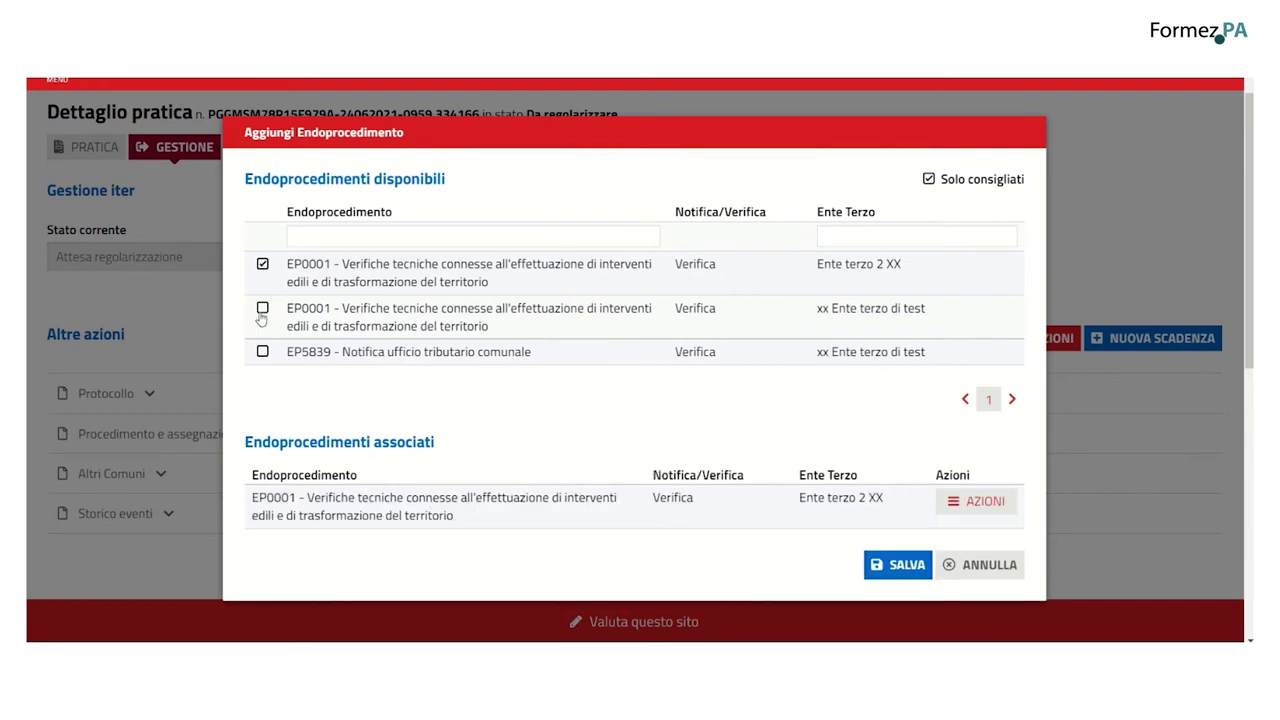
left_click(262, 309)
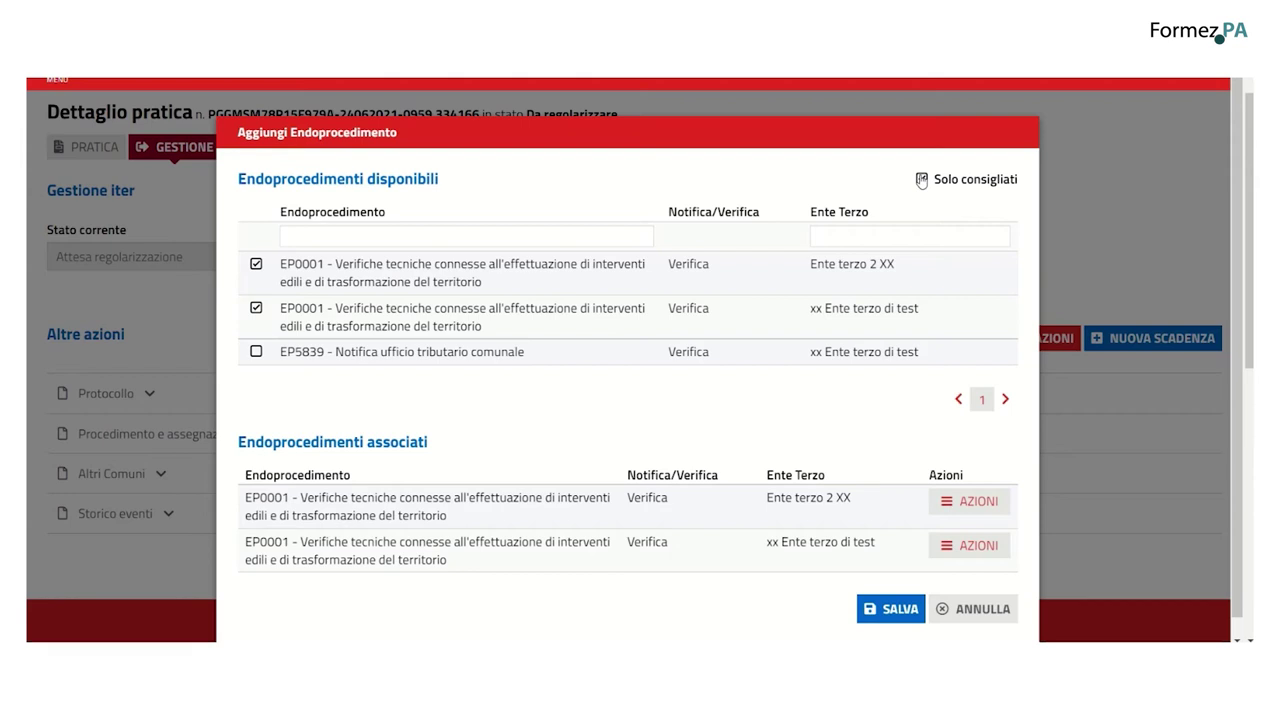
left_click(256, 356)
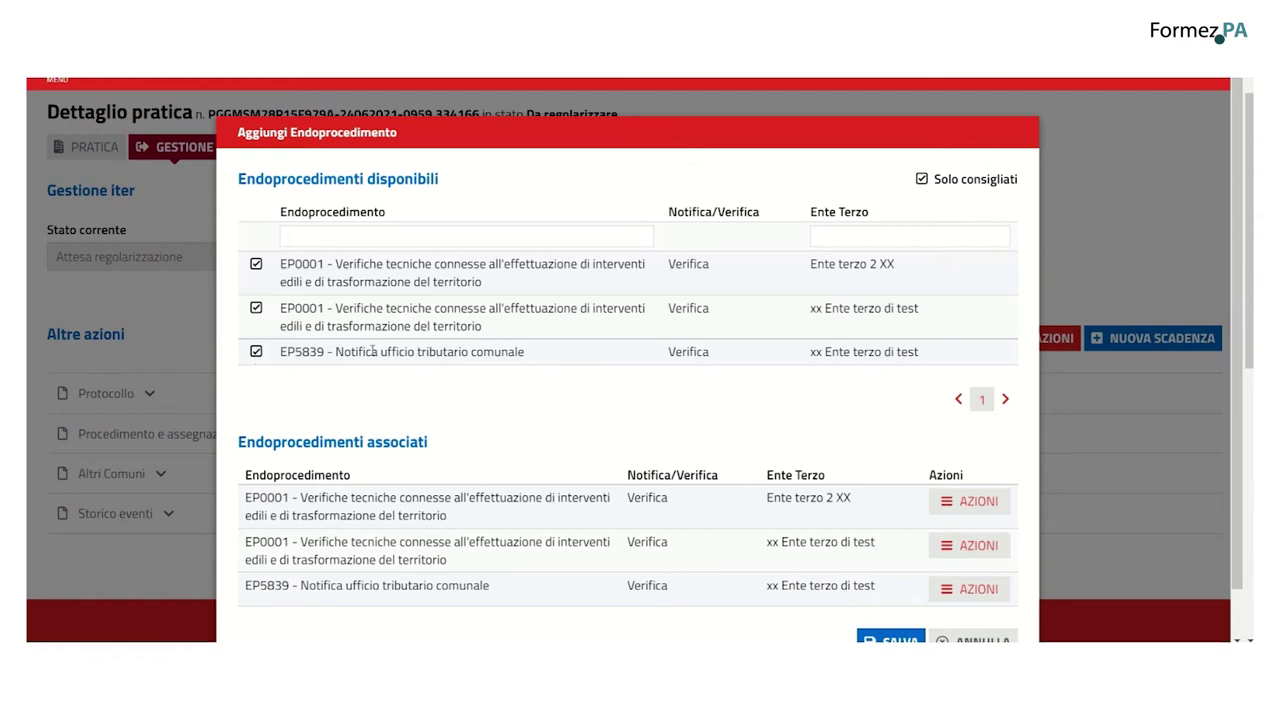
Save the selected endoprocedures and confirm linking them to the application
scroll(603, 325, "down", 1)
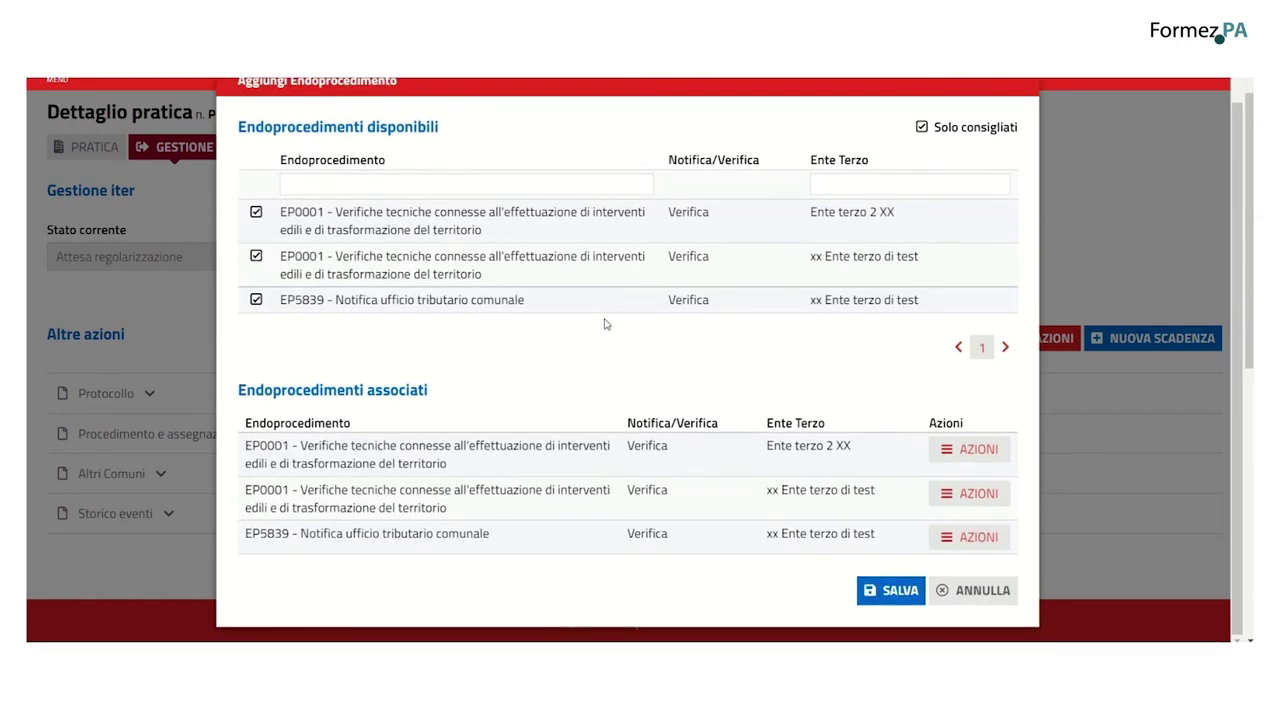
left_click(868, 592)
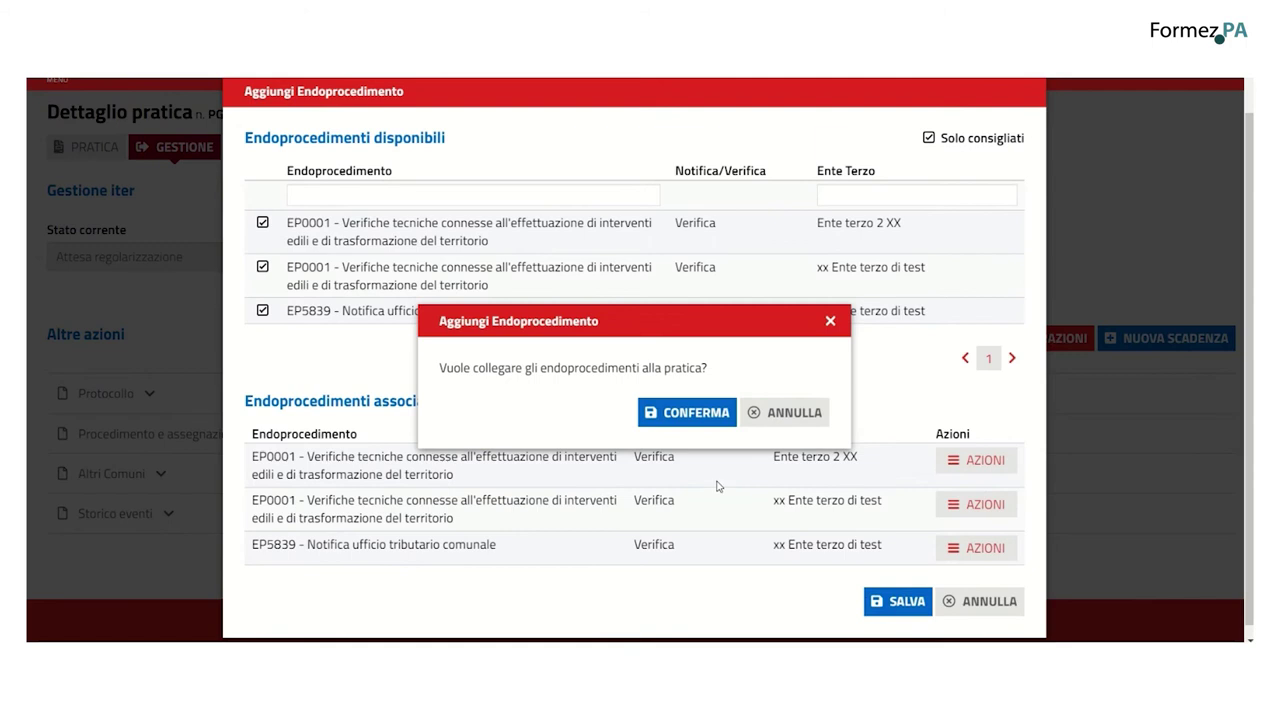
left_click(705, 420)
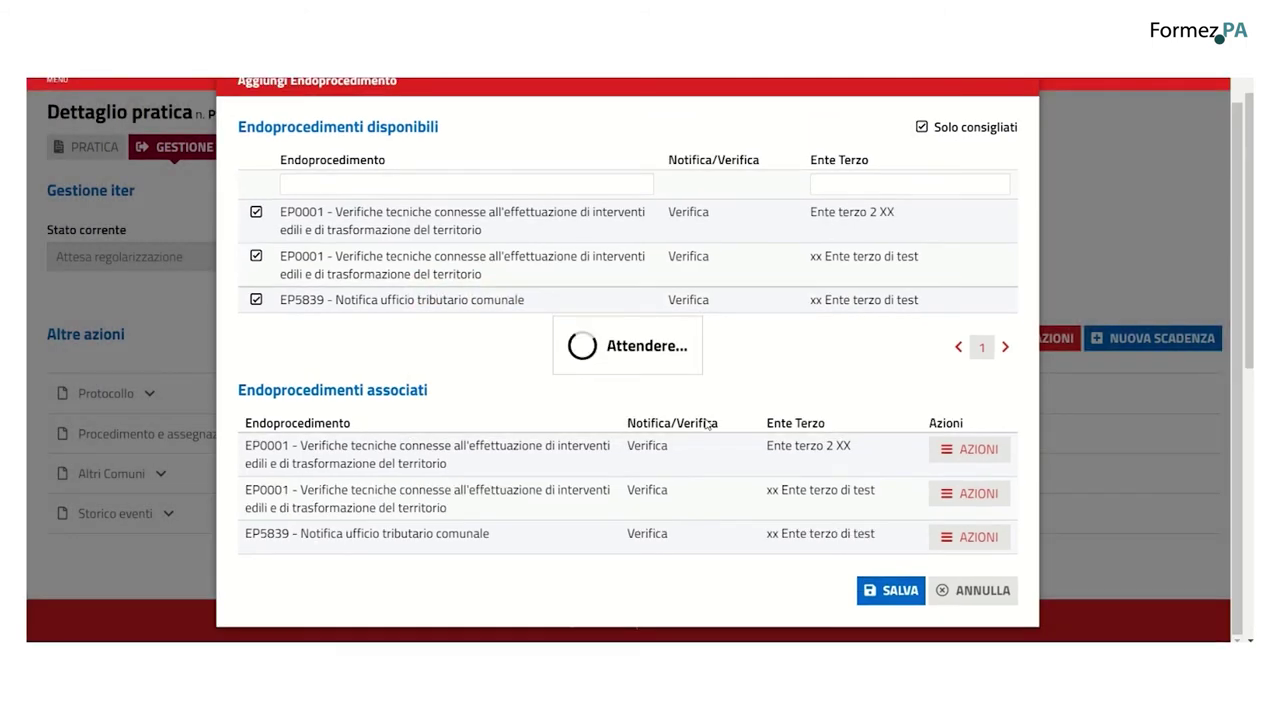